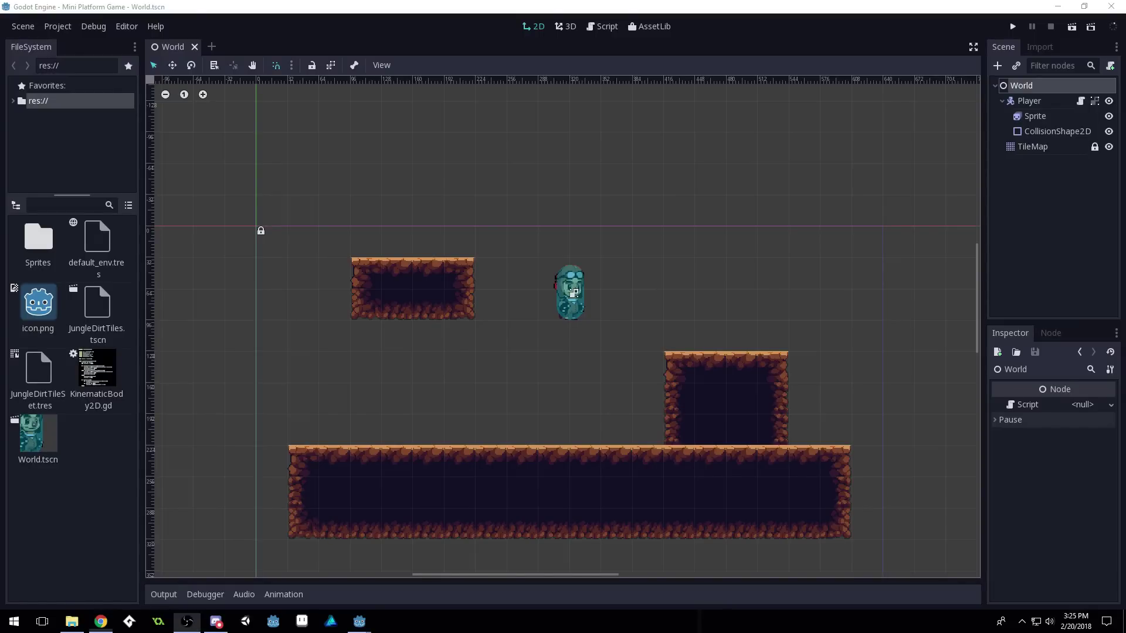
Switch to the Godot editor to run the Simple Platformer project.
key("alt+Tab")
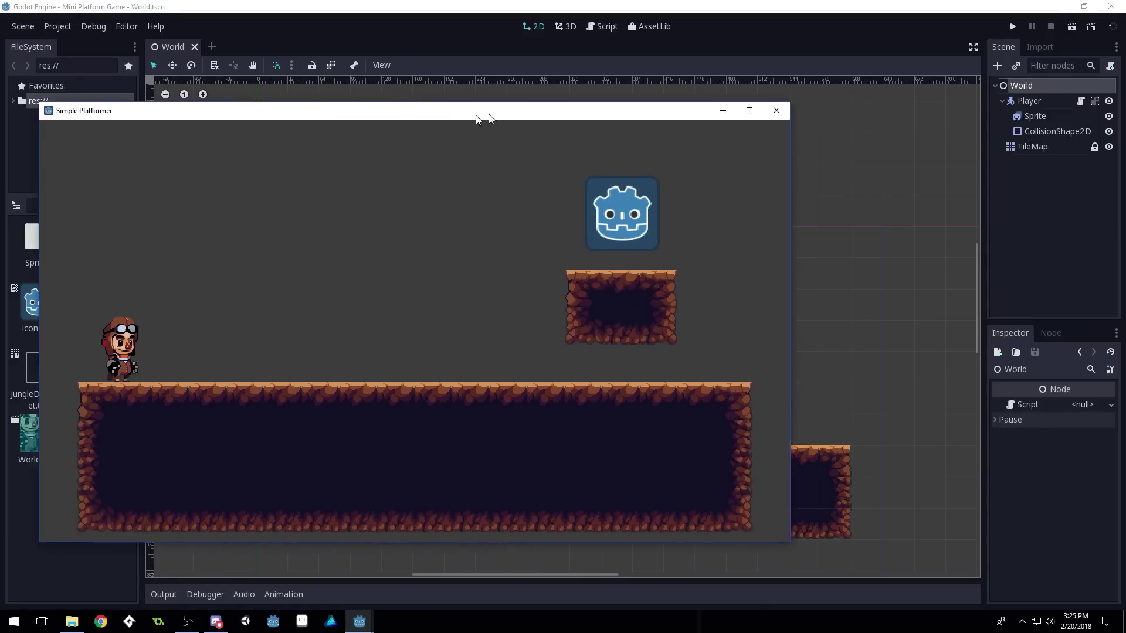
Move the game window right, run and jump the player to the goal, then close the game.
left_click_drag(481, 116, 583, 104)
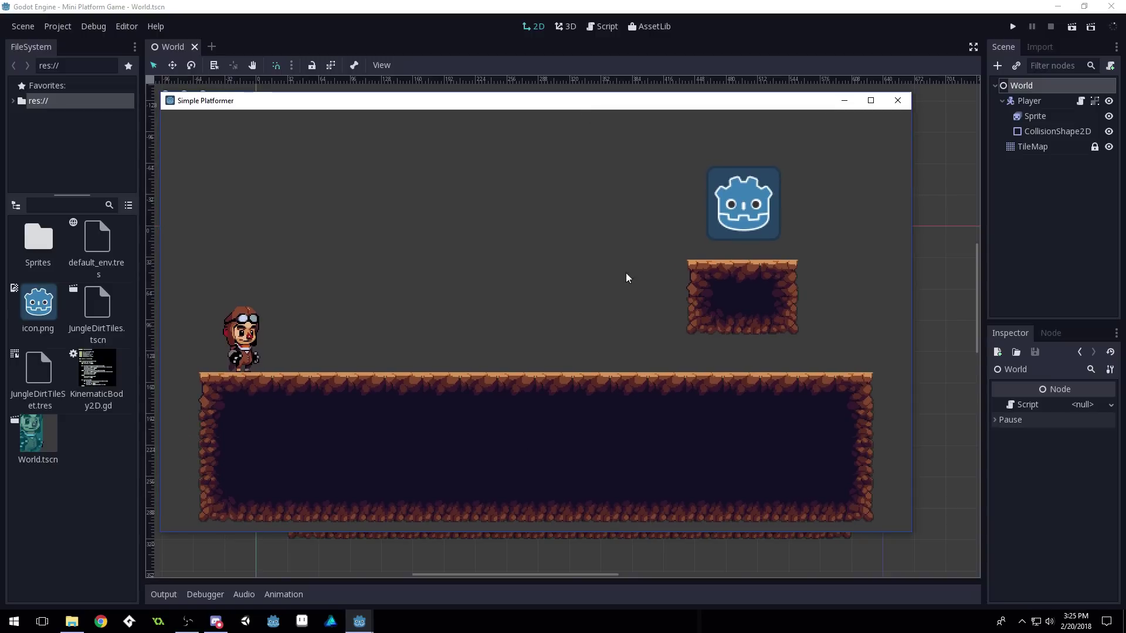
key("Right")
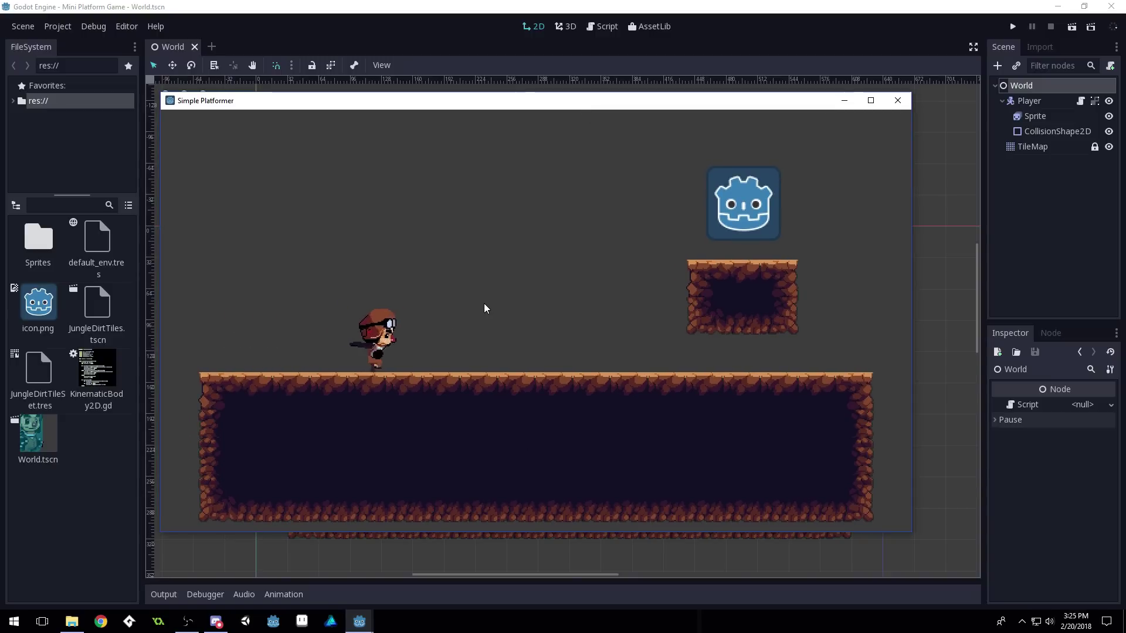
key("Up")
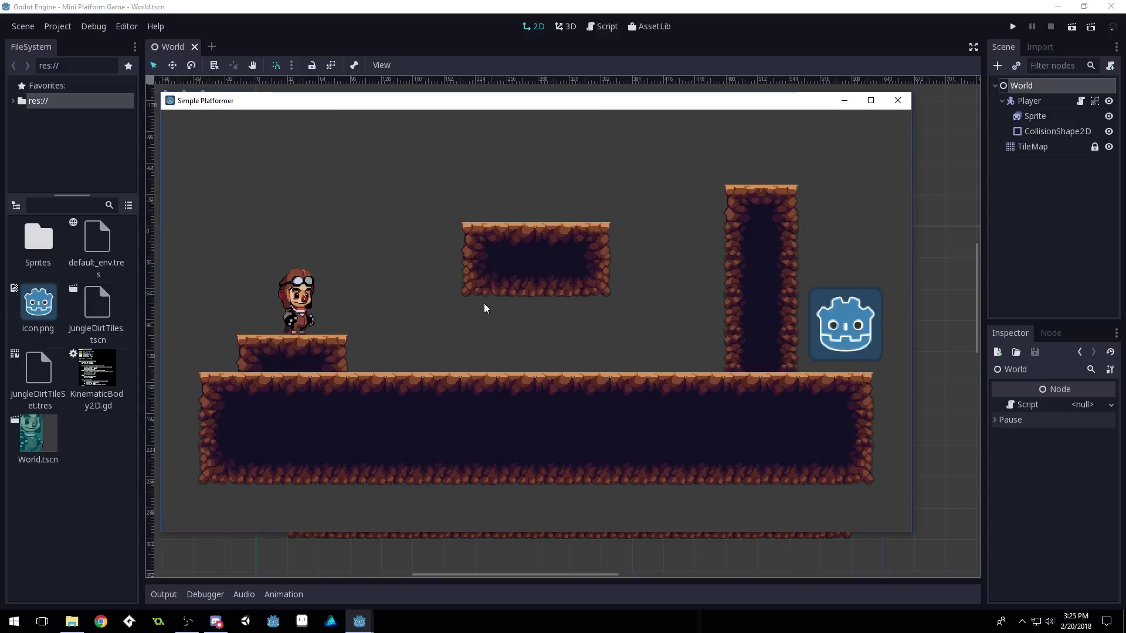
key("Right")
key("Up")
key("Right")
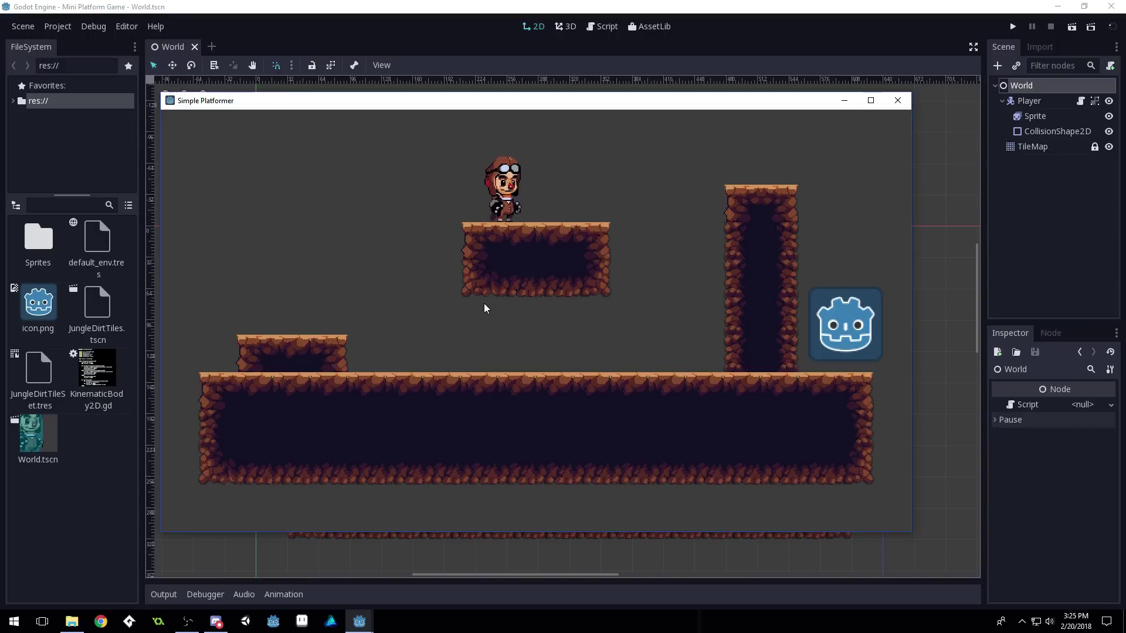
key("Right")
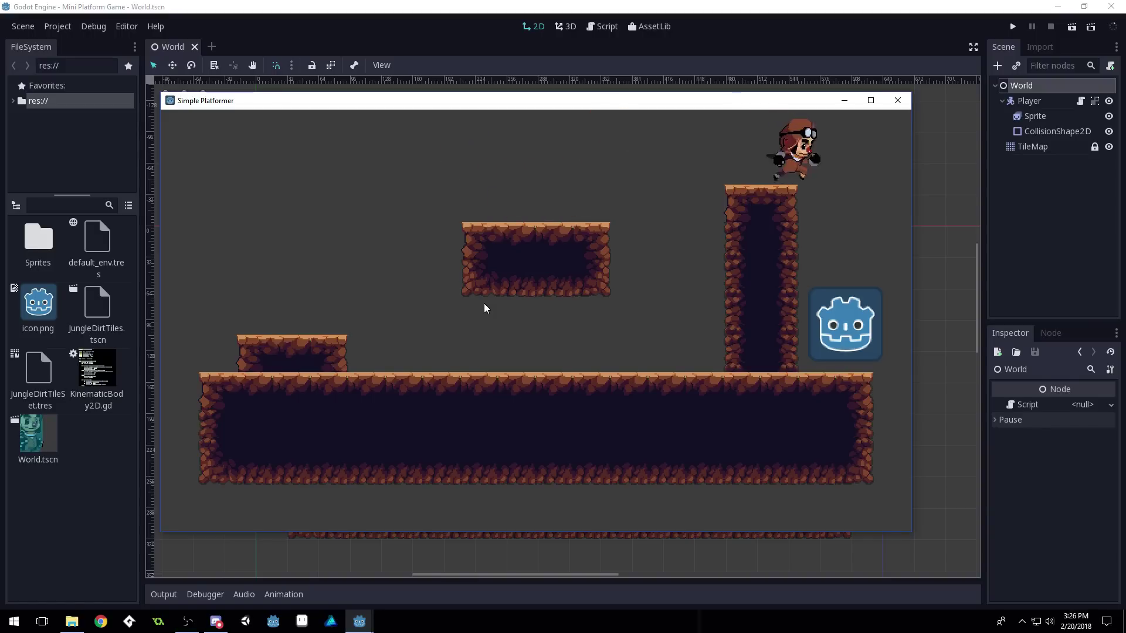
key("Right")
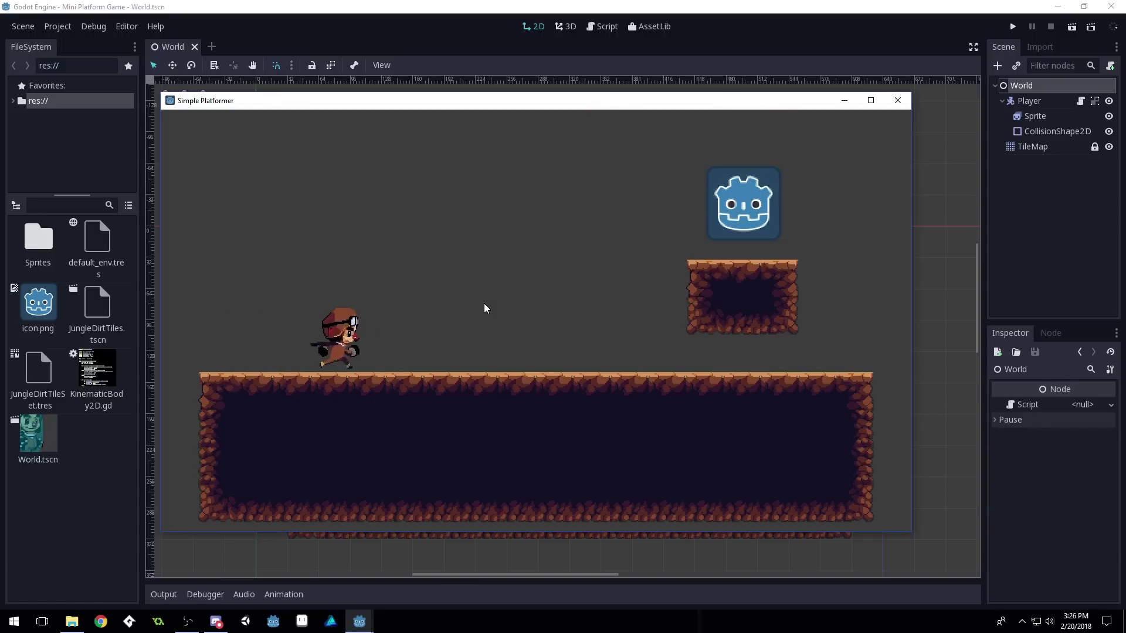
left_click(898, 100)
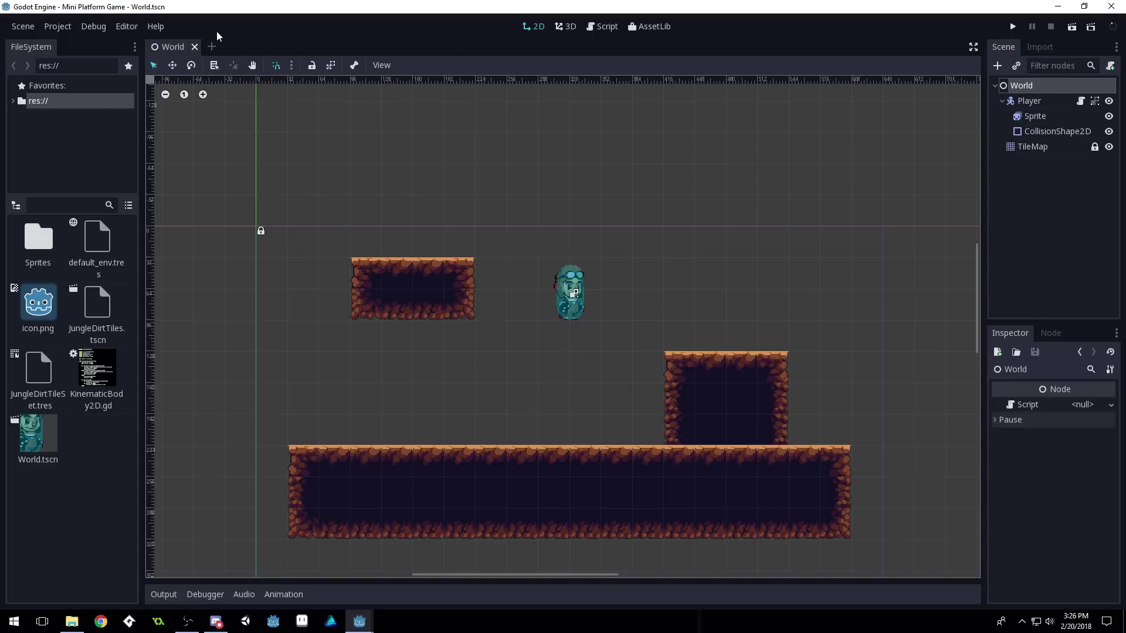
Create a new empty scene with a plain Node as its root.
left_click(213, 48)
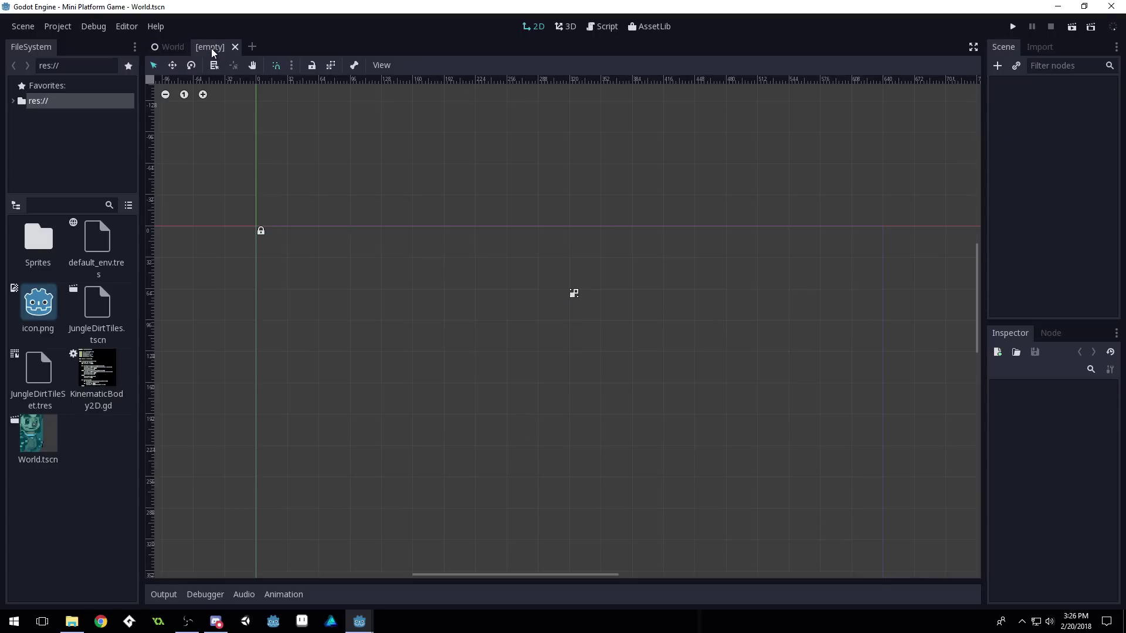
left_click(995, 68)
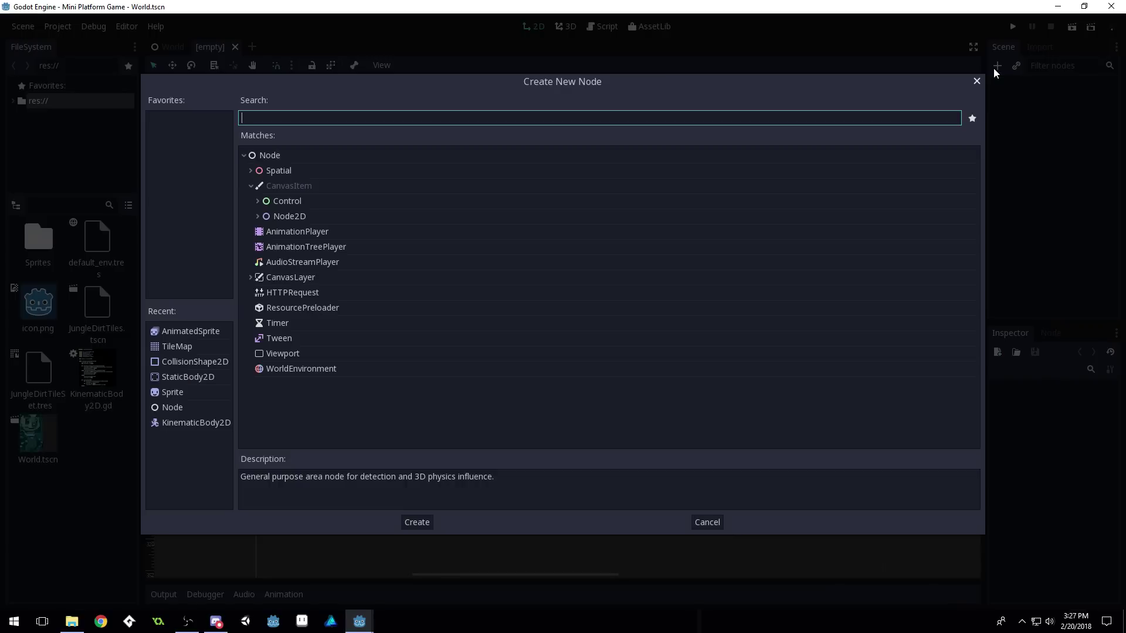
double_click(280, 155)
Rename the root node to World2.
double_click(1067, 90)
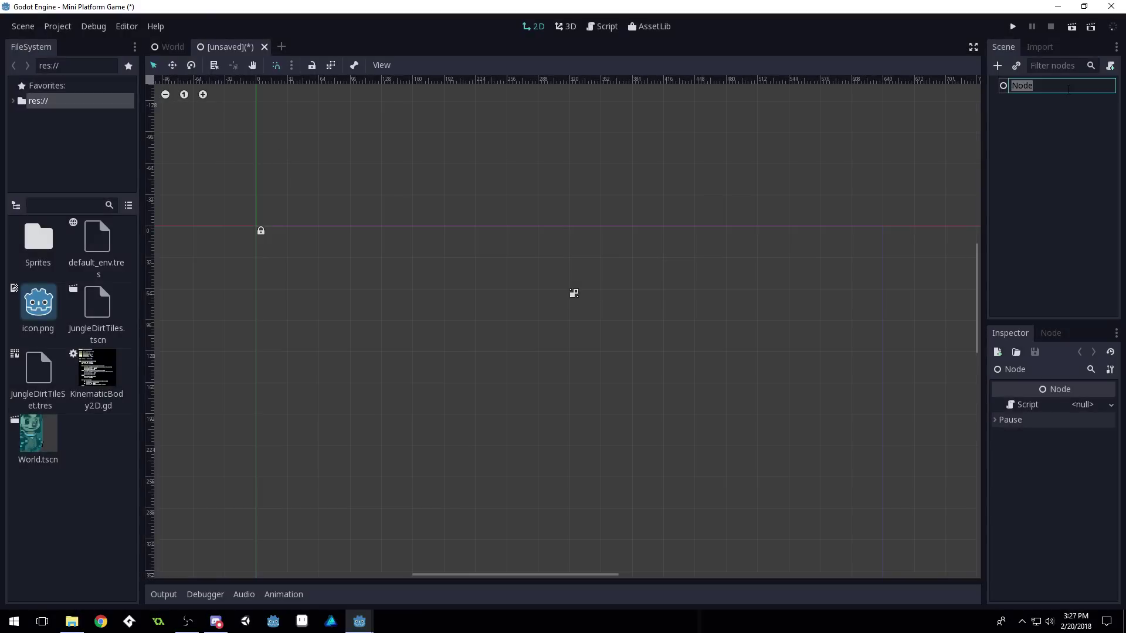
type("World2")
key("Return")
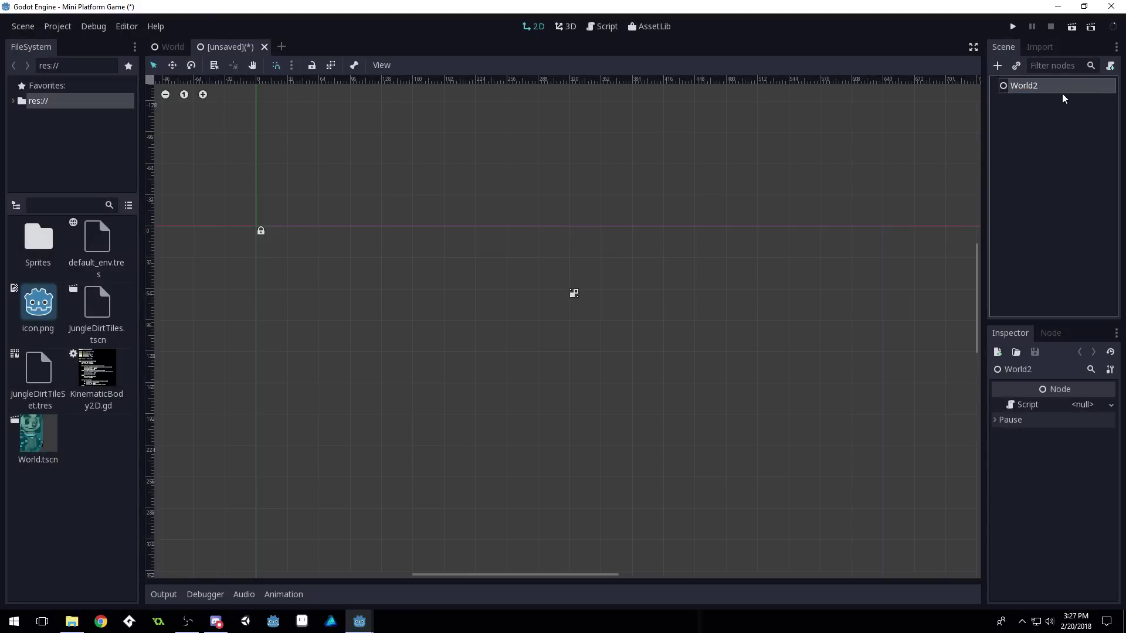
left_click(997, 67)
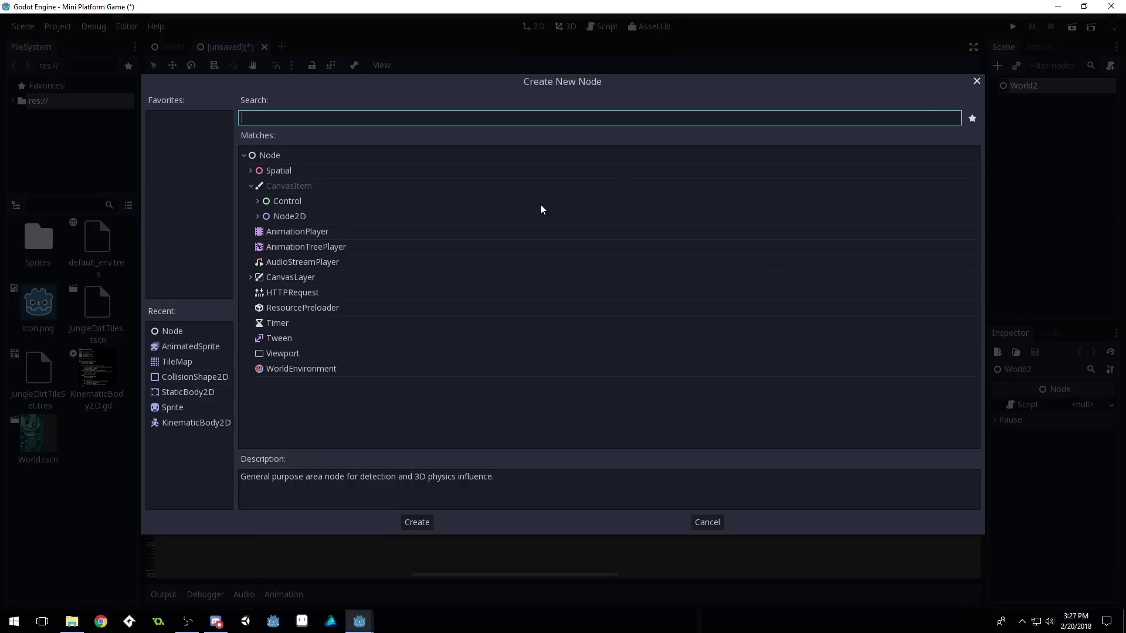
Add a TileMap child node and assign JungleDirtTileSet.tres as its tile set.
type("tilem")
key("Return")
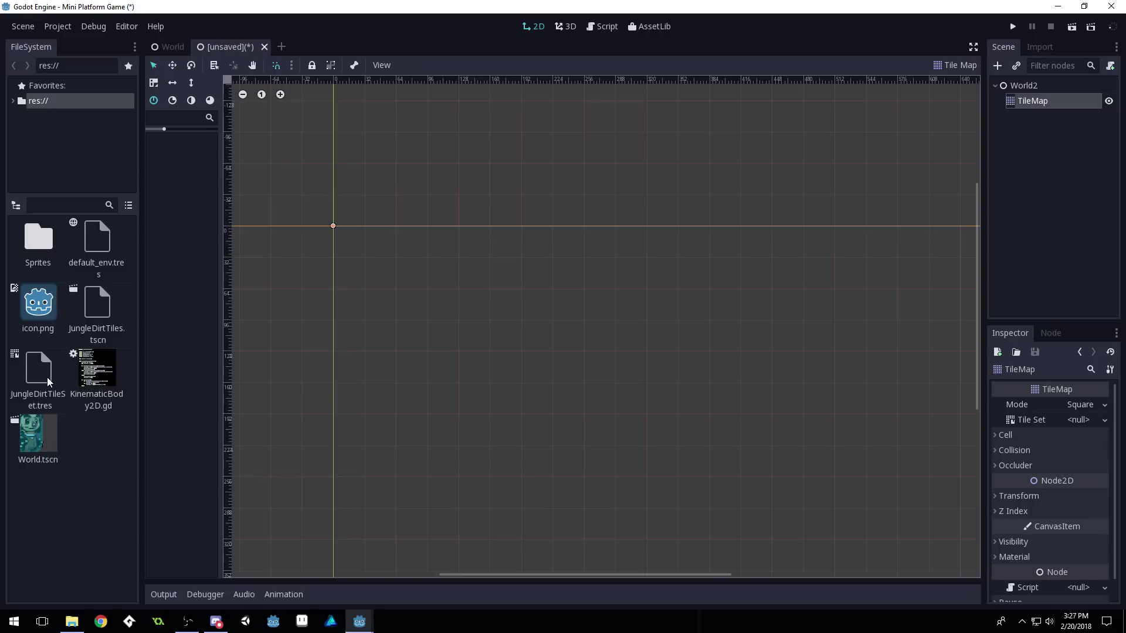
left_click_drag(46, 378, 1081, 417)
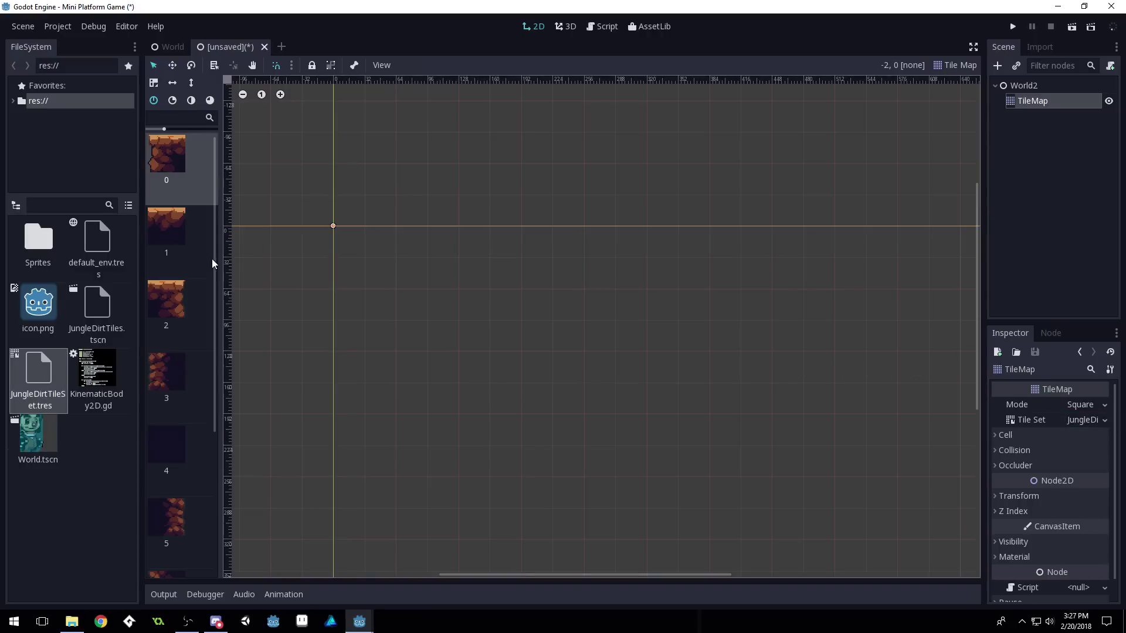
left_click_drag(217, 262, 306, 260)
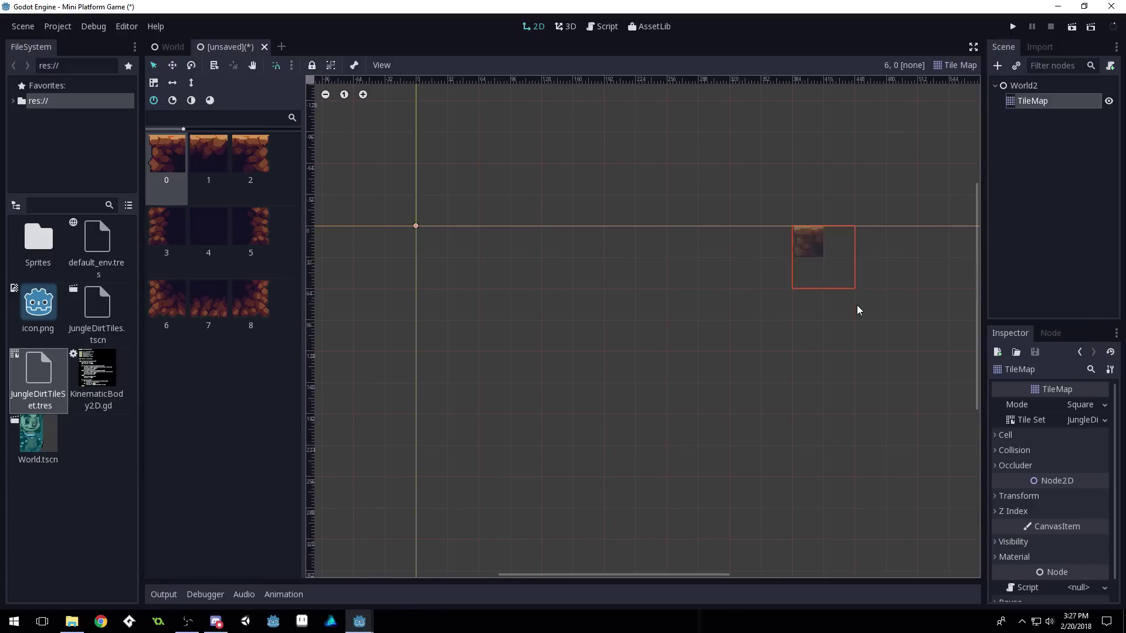
Set the TileMap's cell size to 32 × 32.
left_click(1003, 435)
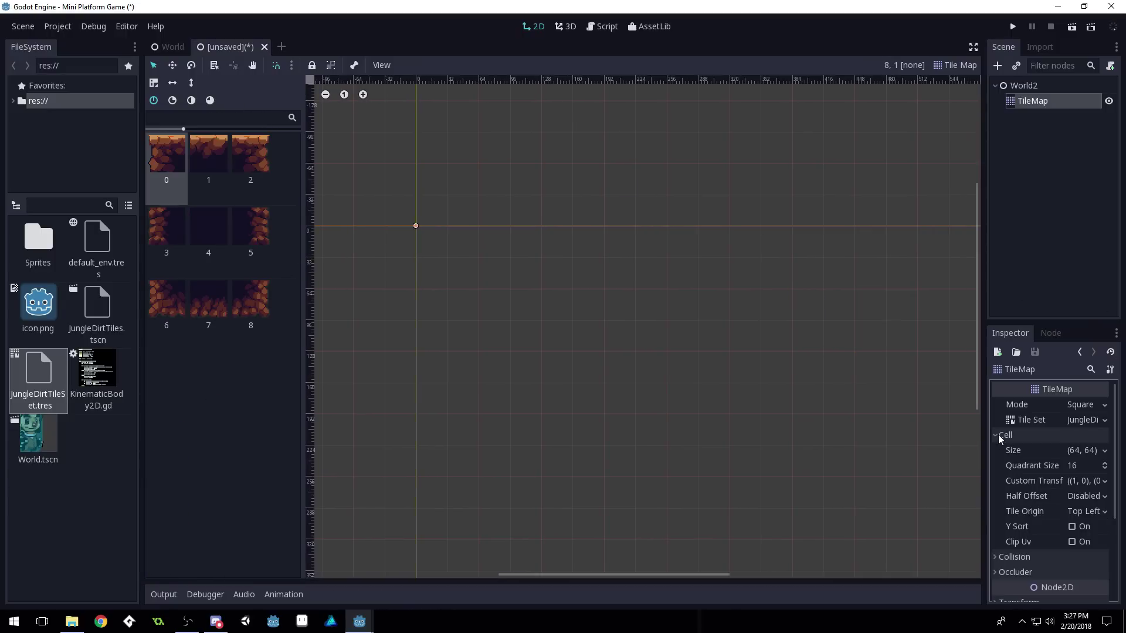
left_click(1090, 451)
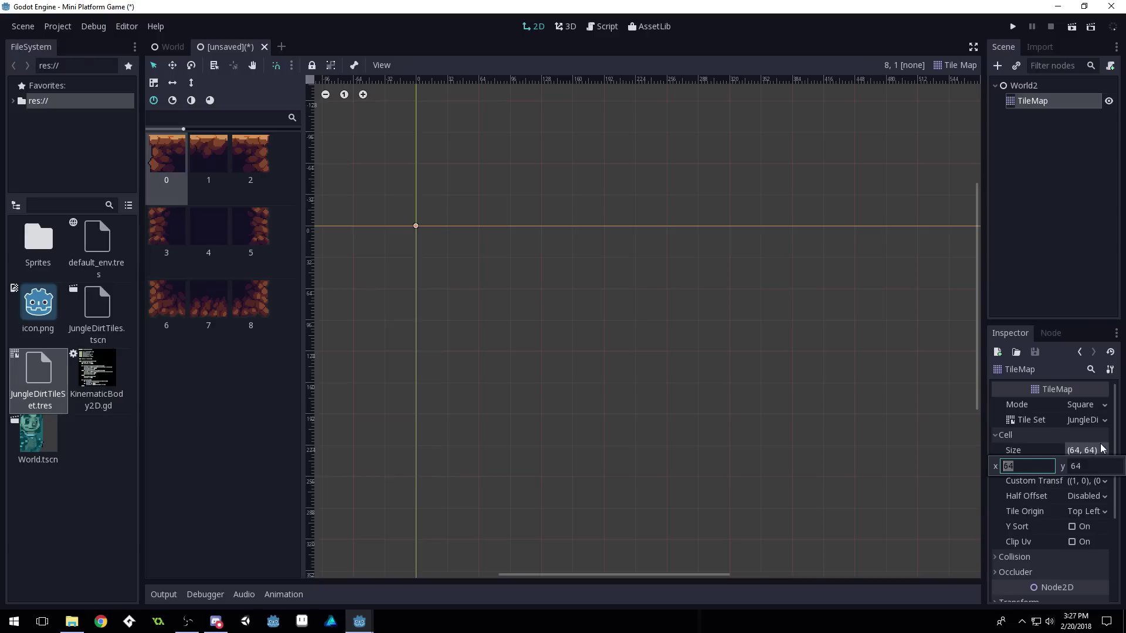
type("32")
key("Tab")
type("32")
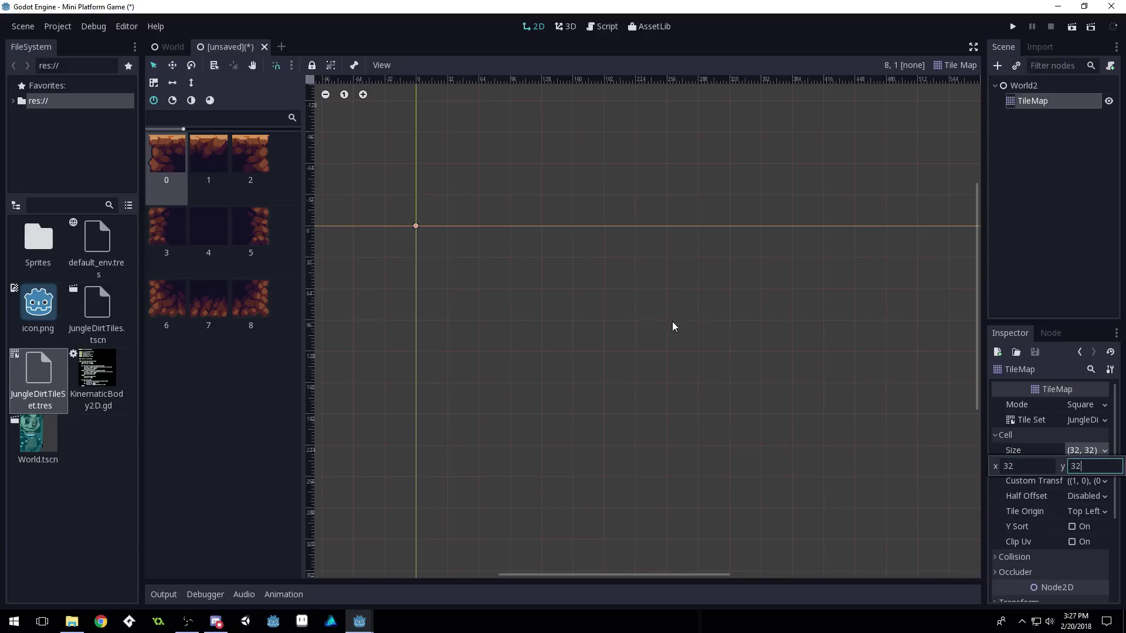
scroll(500, 251, "down", 3)
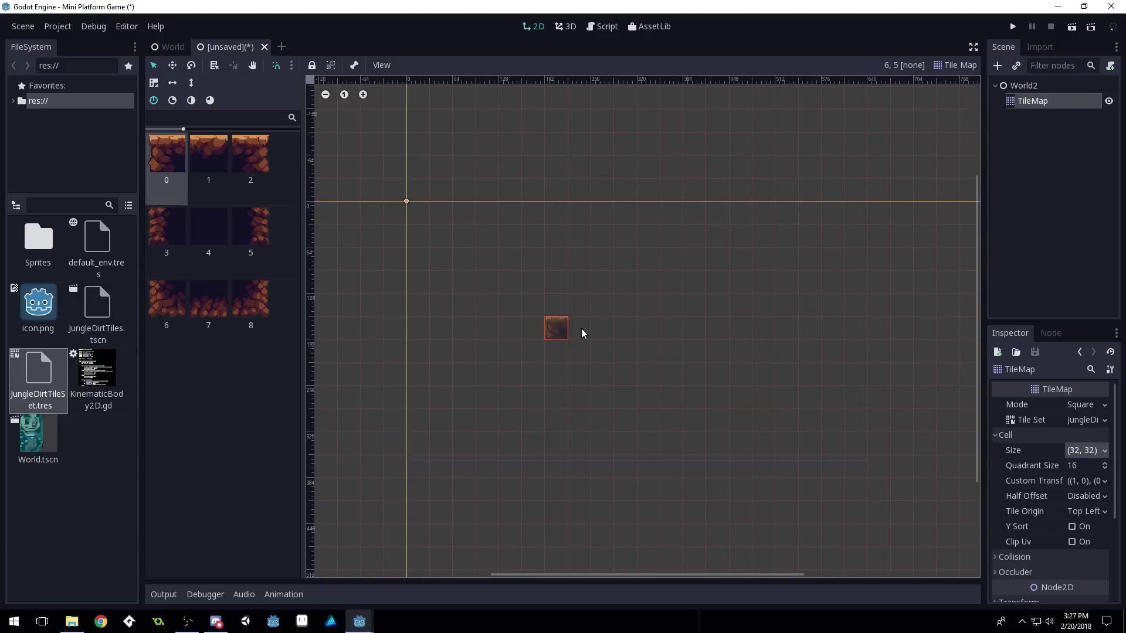
scroll(627, 340, "up", 1)
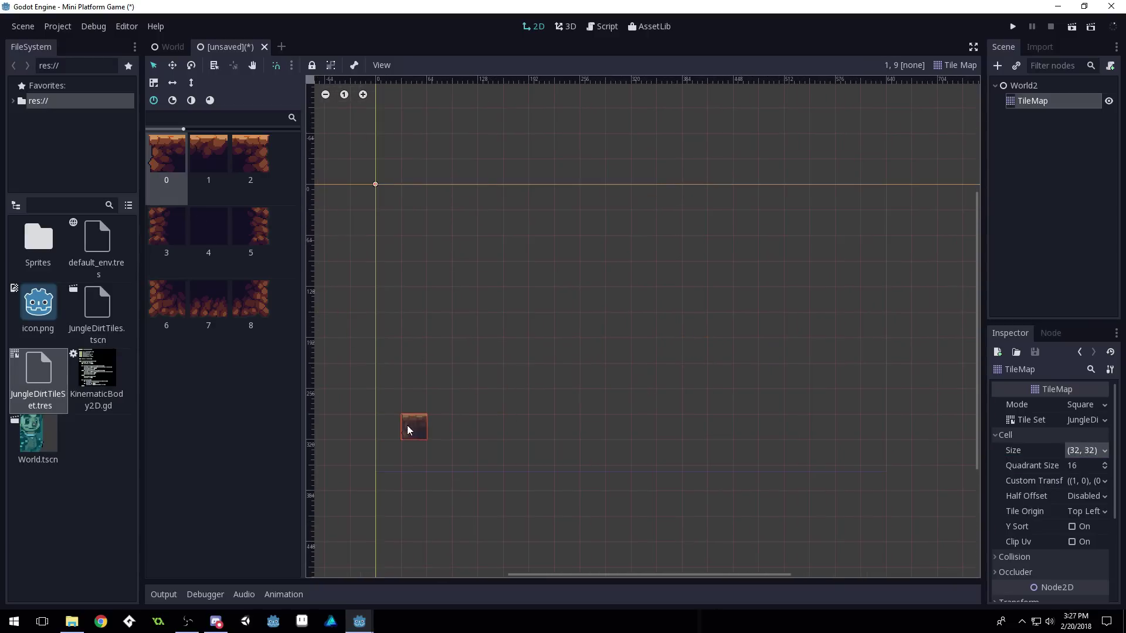
Paint the floor's top row with flat surface tiles and a right end cap.
left_click(418, 425)
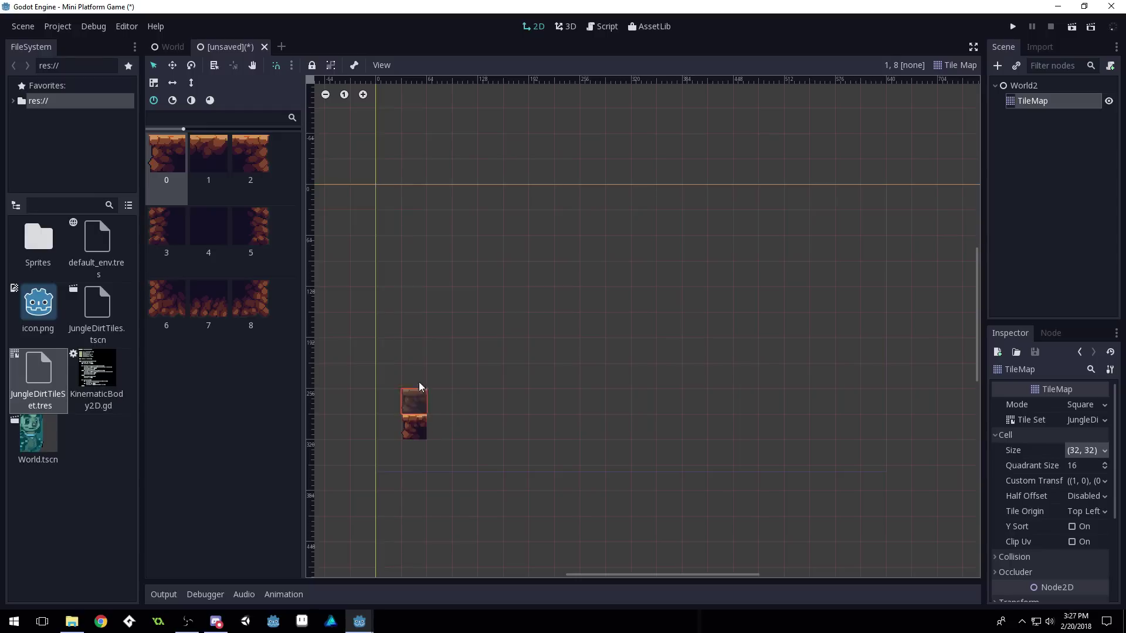
left_click(209, 154)
left_click_drag(434, 427, 822, 431)
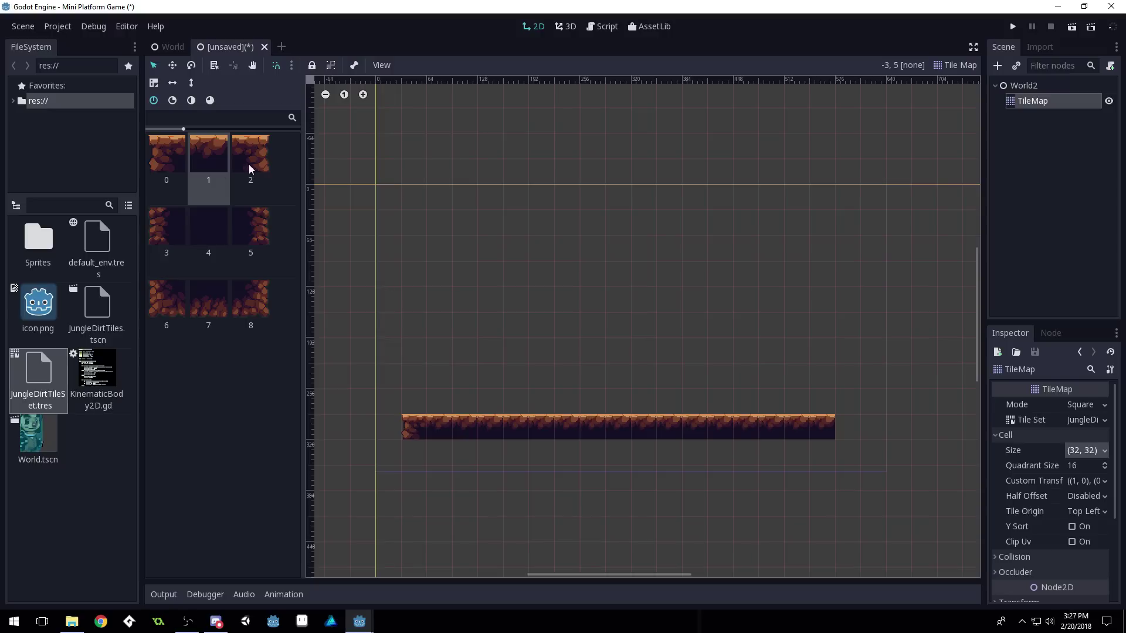
left_click(249, 167)
left_click(848, 429)
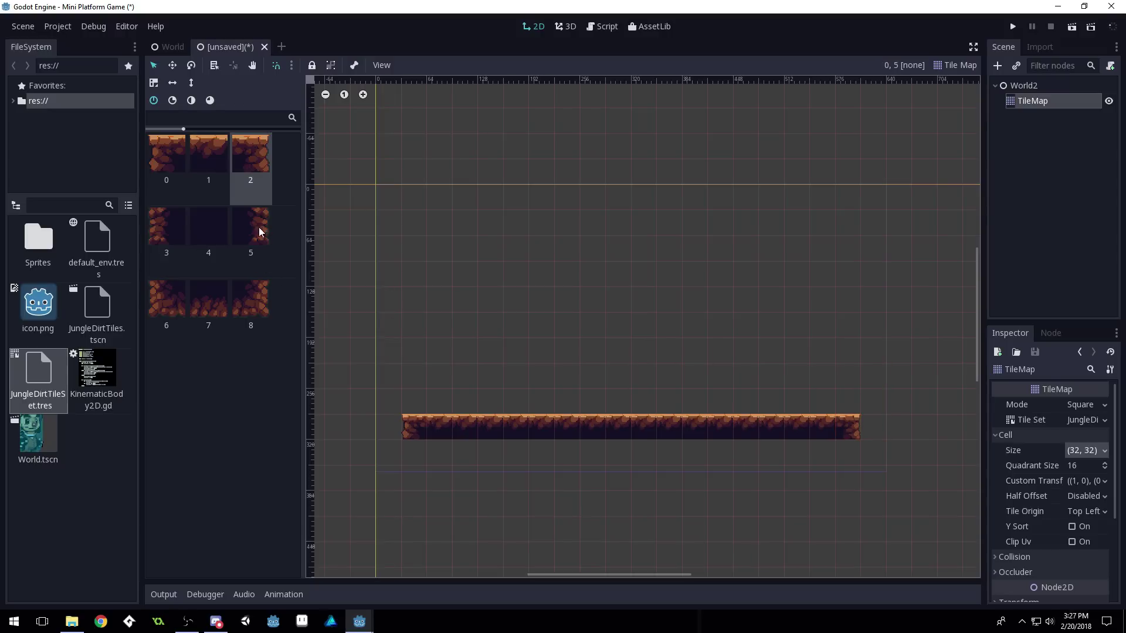
Add the floor's underside row with lower-left and lower-right corner tiles.
left_click(250, 299)
left_click(846, 453)
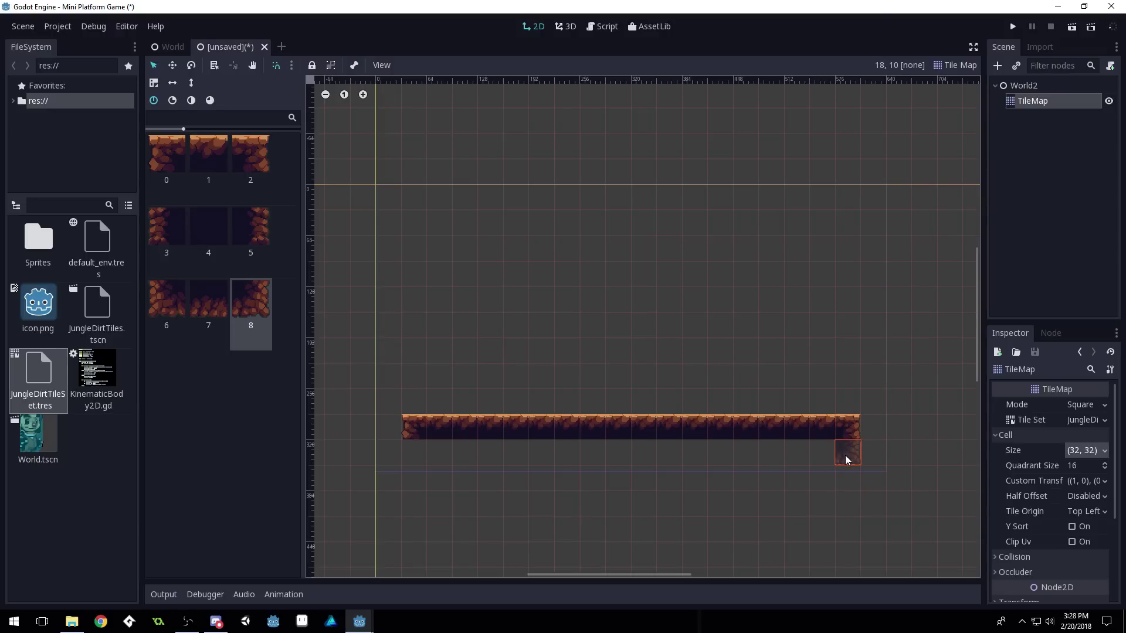
left_click(176, 306)
left_click(414, 453)
left_click(206, 306)
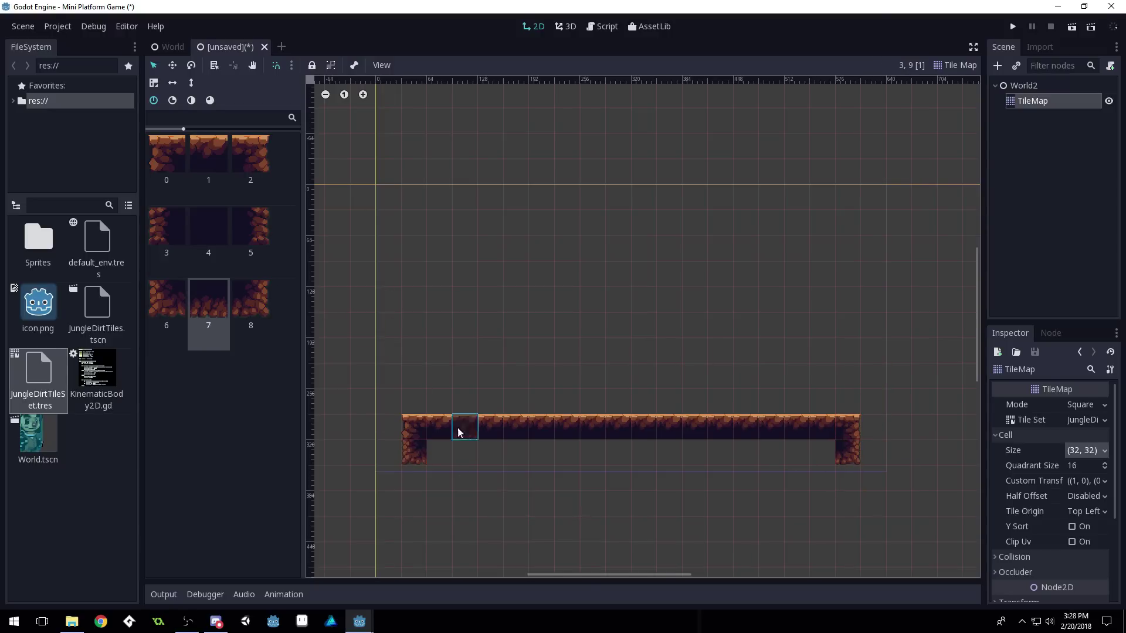
left_click_drag(439, 452, 822, 453)
Paint a tall dirt pillar on the floor's right with capped top and side walls.
left_click(174, 157)
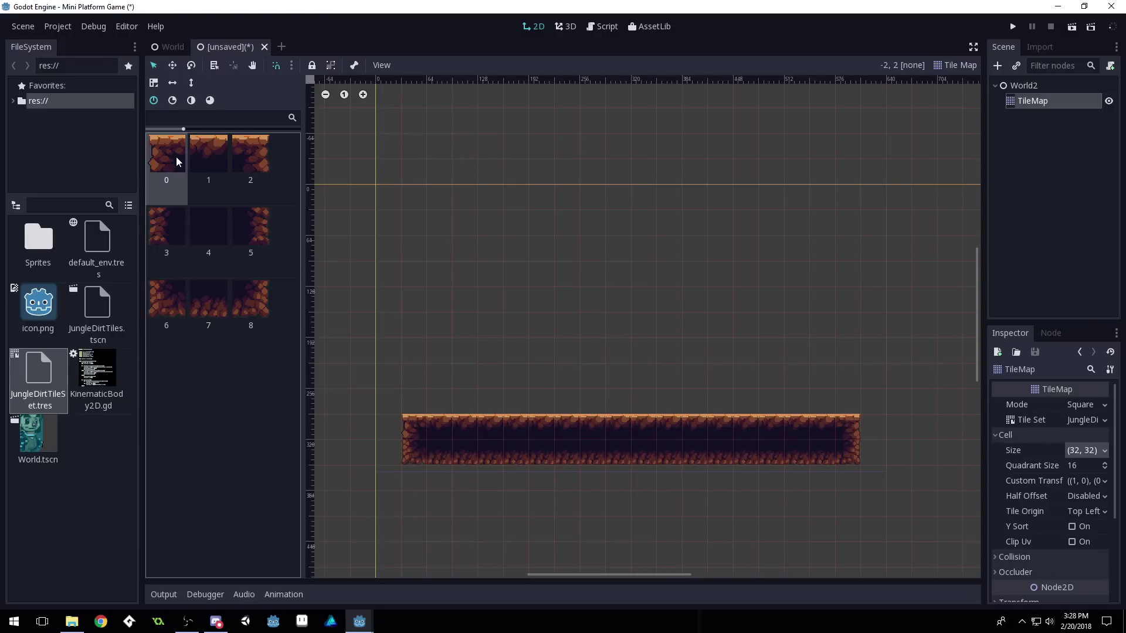
left_click(772, 278)
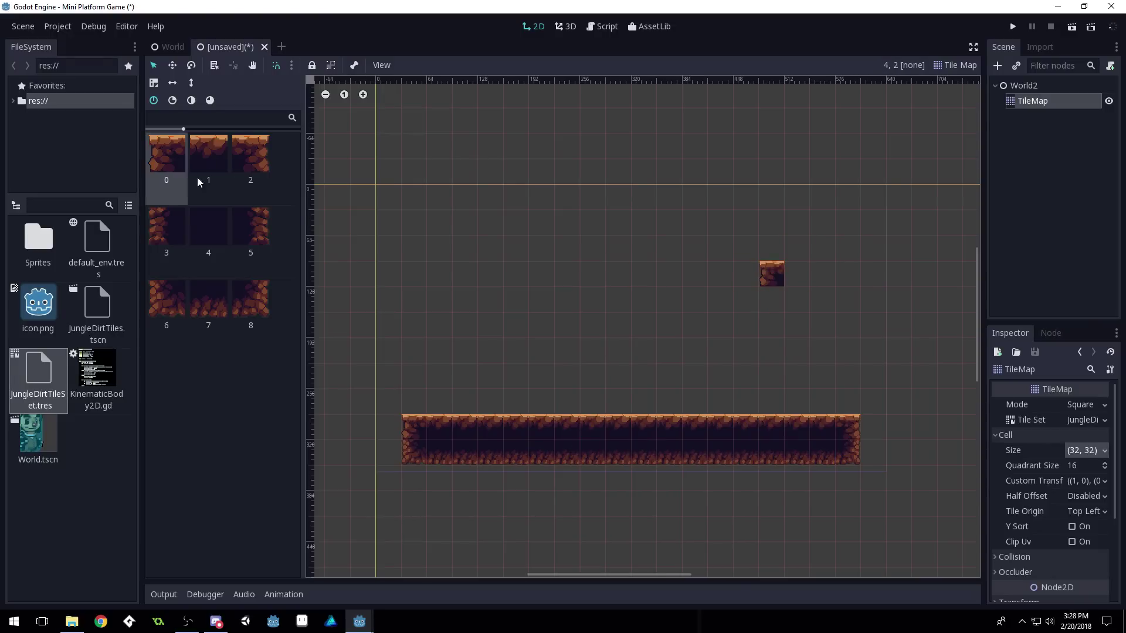
left_click(197, 177)
left_click(787, 280)
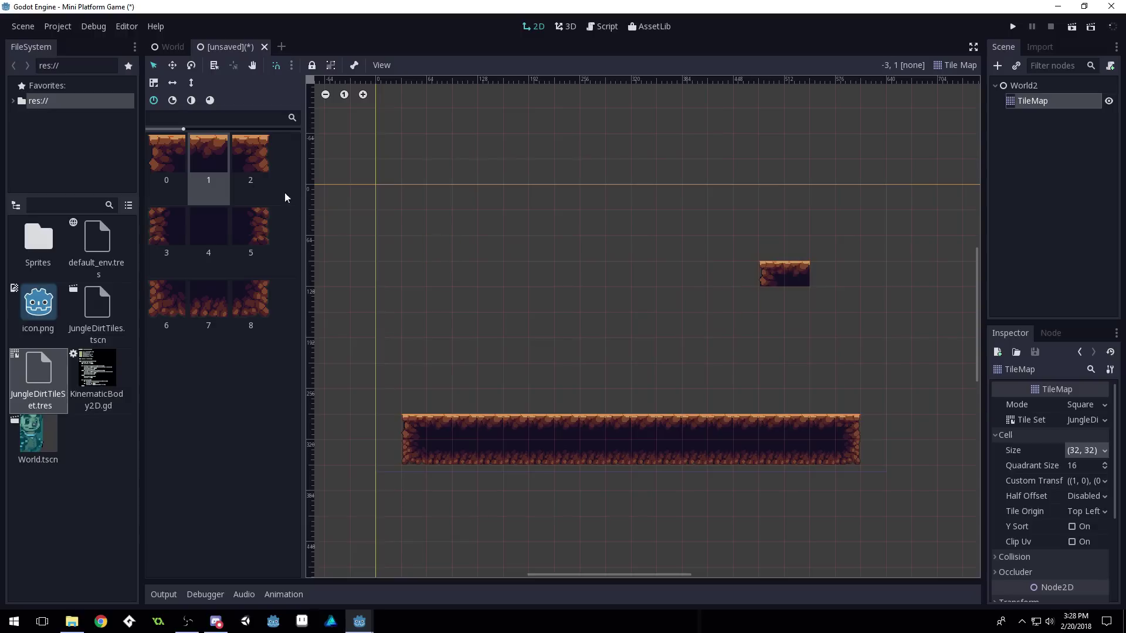
right_click(789, 273)
left_click(251, 155)
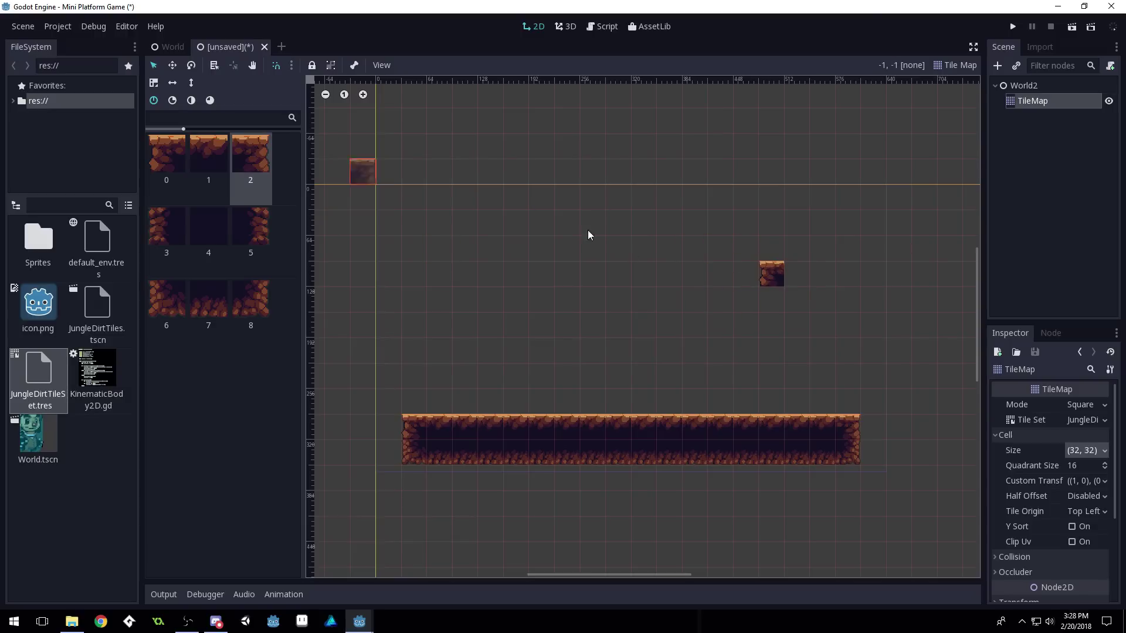
left_click(798, 274)
left_click(167, 231)
left_click_drag(771, 297, 772, 401)
left_click(257, 214)
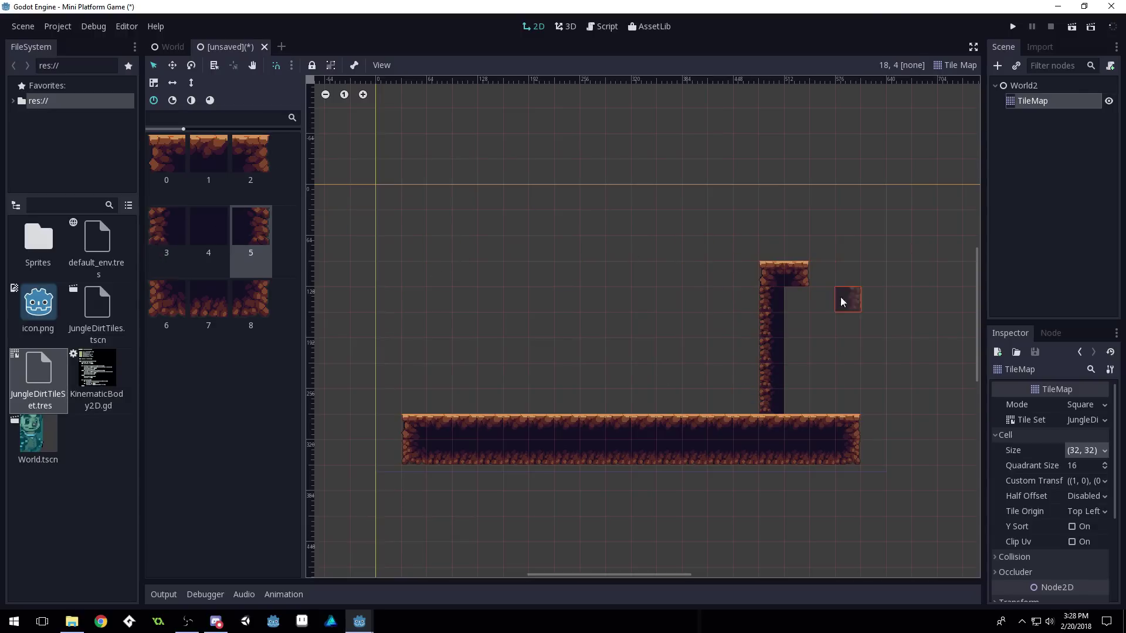
left_click_drag(786, 293, 789, 382)
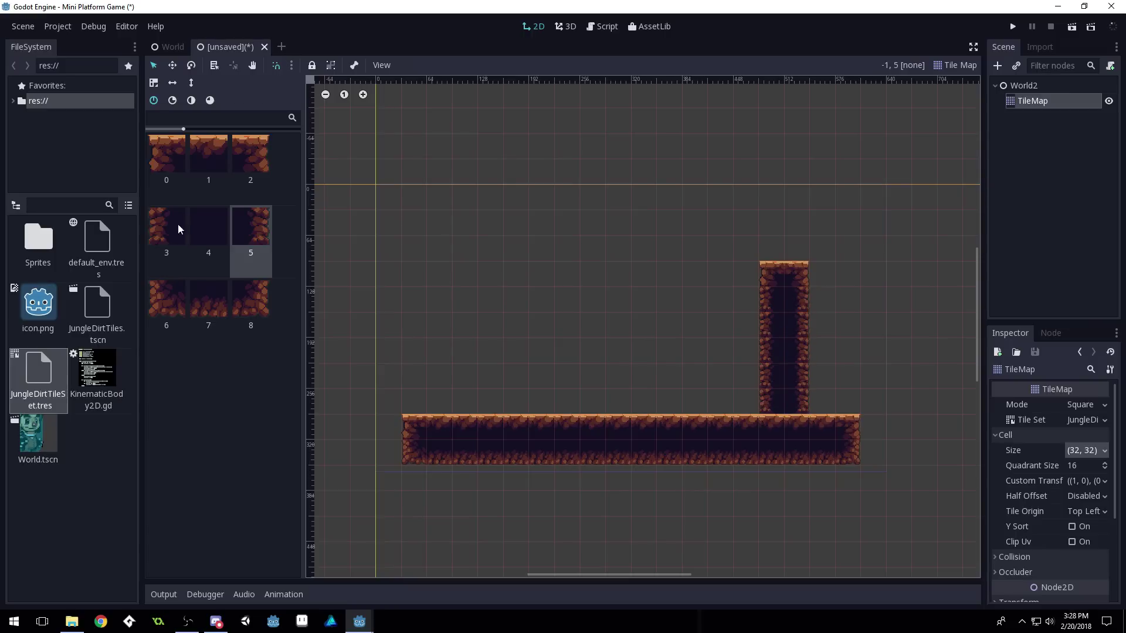
Paint a two-row floating platform from cell 7,5 to 10,5 with corner tiles.
left_click(172, 157)
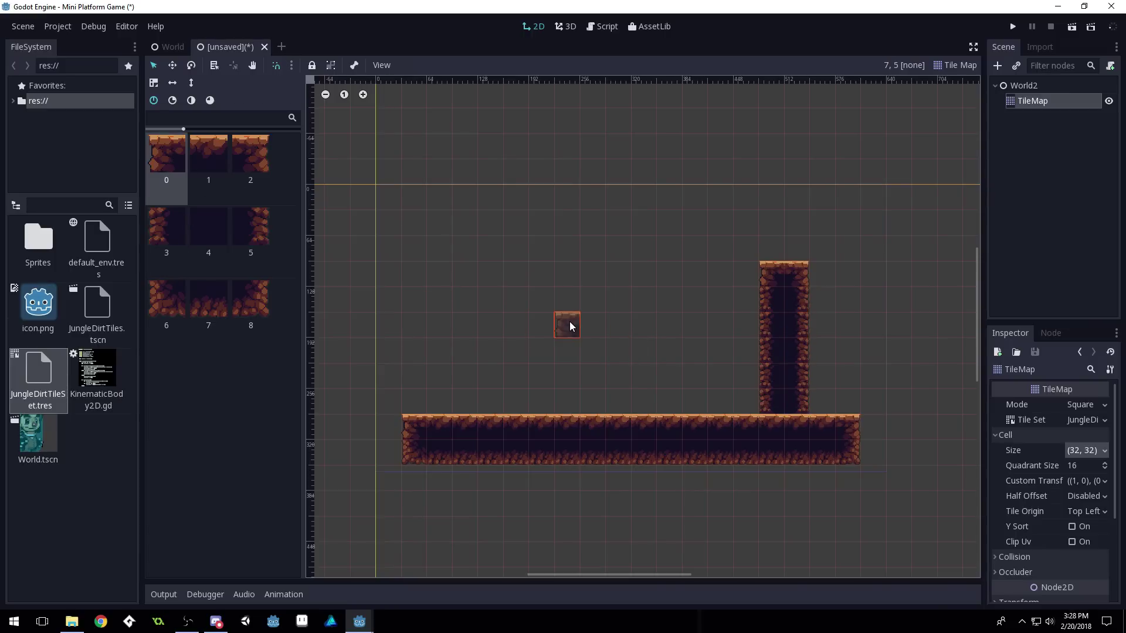
left_click(568, 322)
left_click(208, 154)
left_click(593, 325)
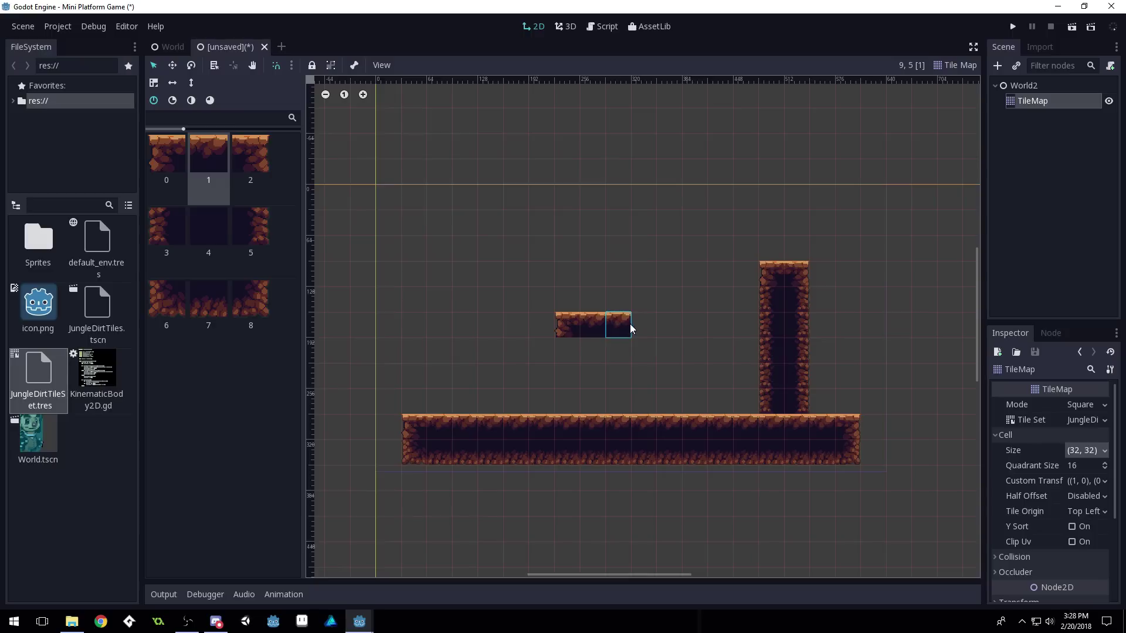
left_click_drag(630, 324, 644, 324)
left_click(251, 157)
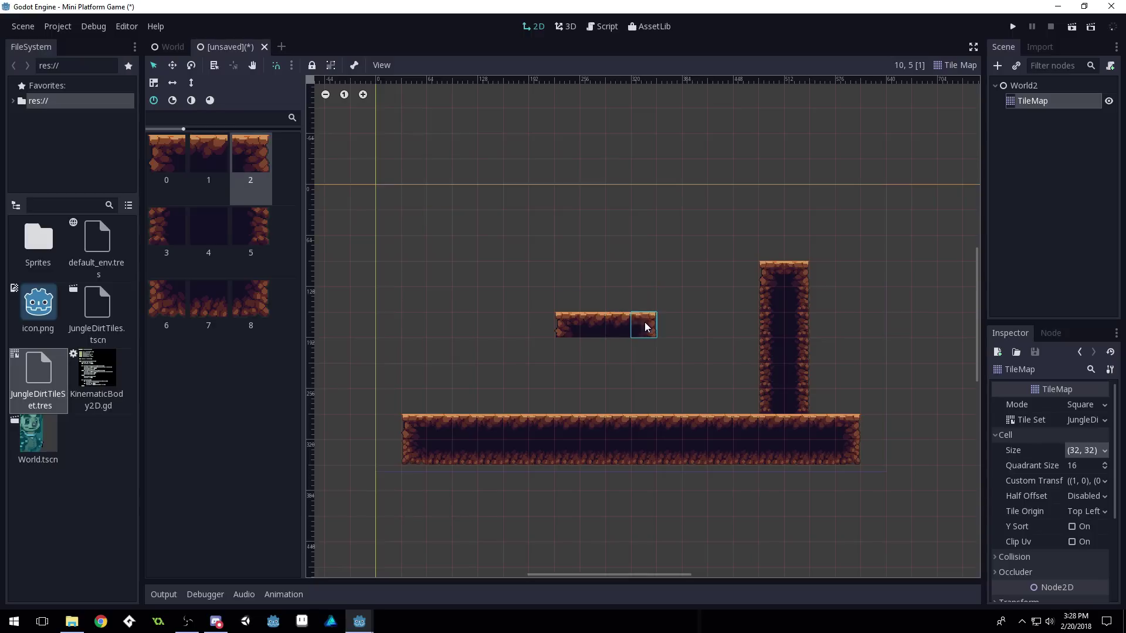
left_click(644, 325)
left_click(200, 294)
left_click(563, 352)
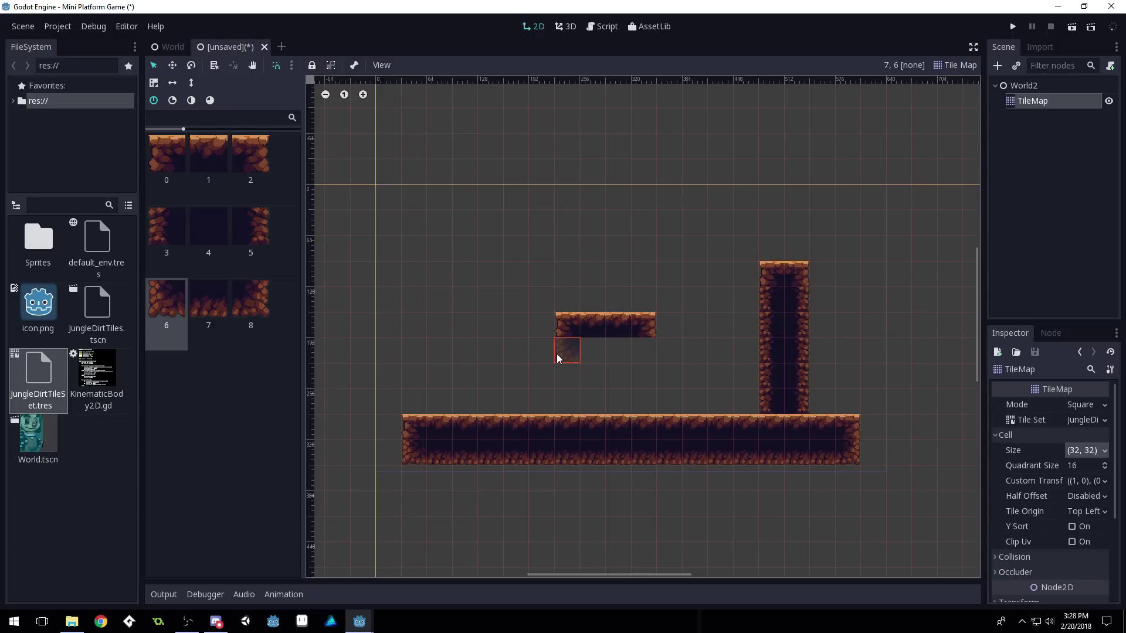
left_click(592, 350)
left_click(619, 350)
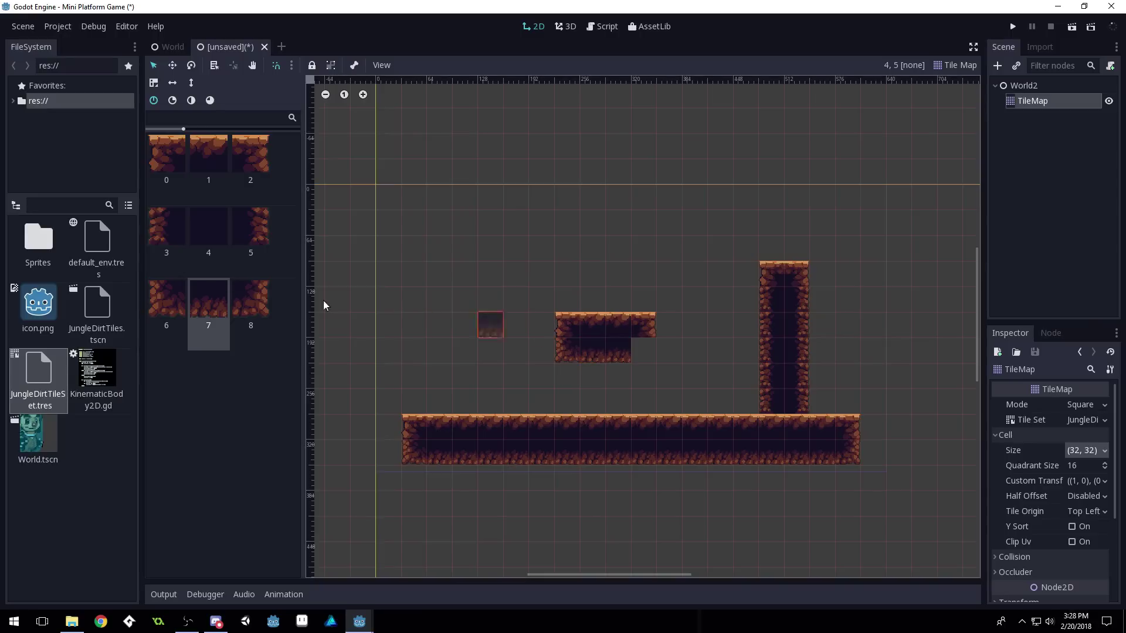
left_click(251, 301)
left_click(641, 341)
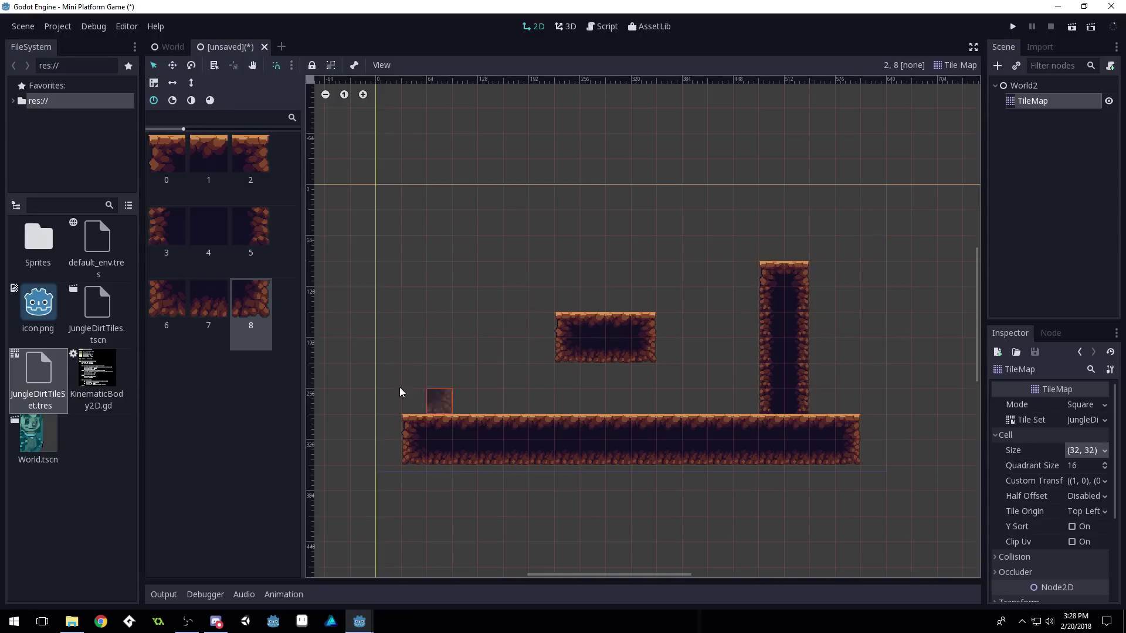
Add a small step on the floor's left with a capped right end.
left_click(170, 155)
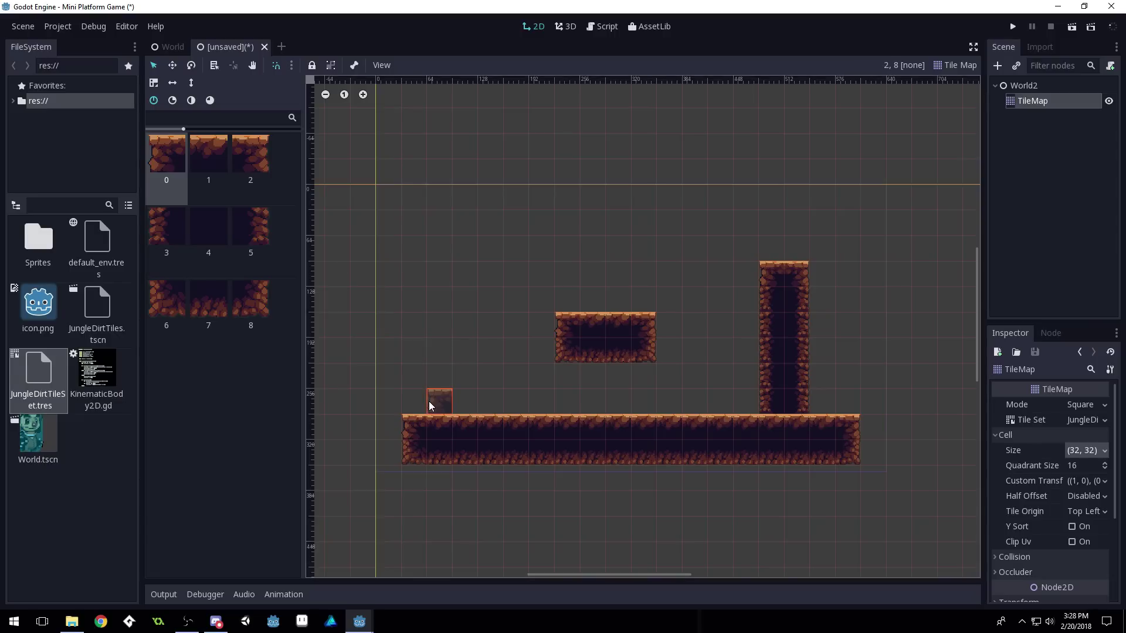
left_click(208, 154)
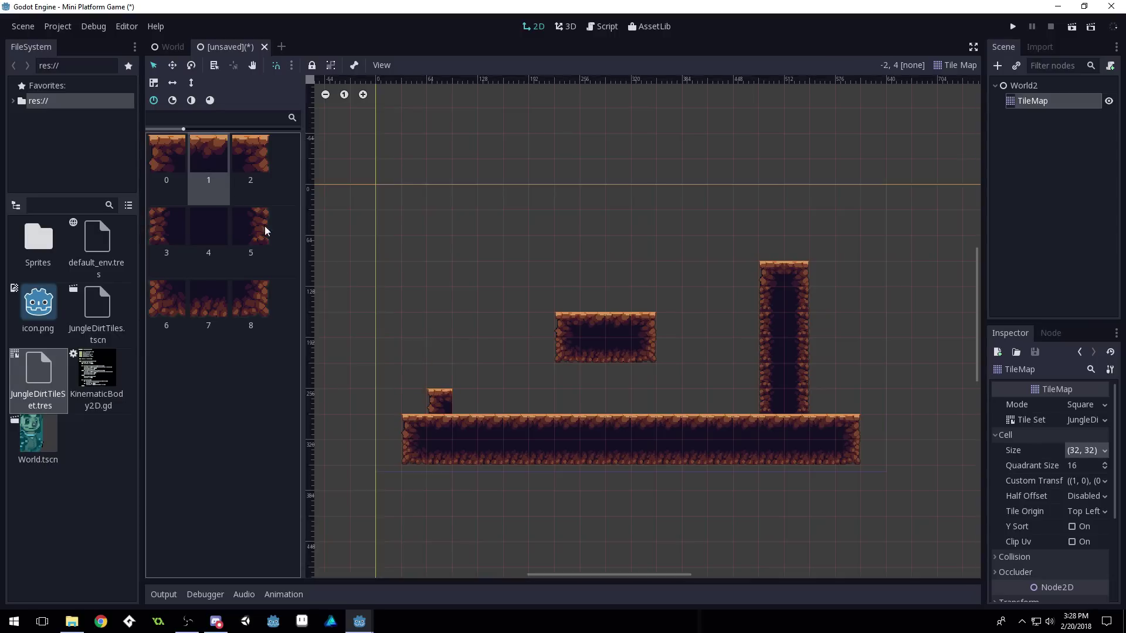
left_click(267, 182)
left_click(493, 400)
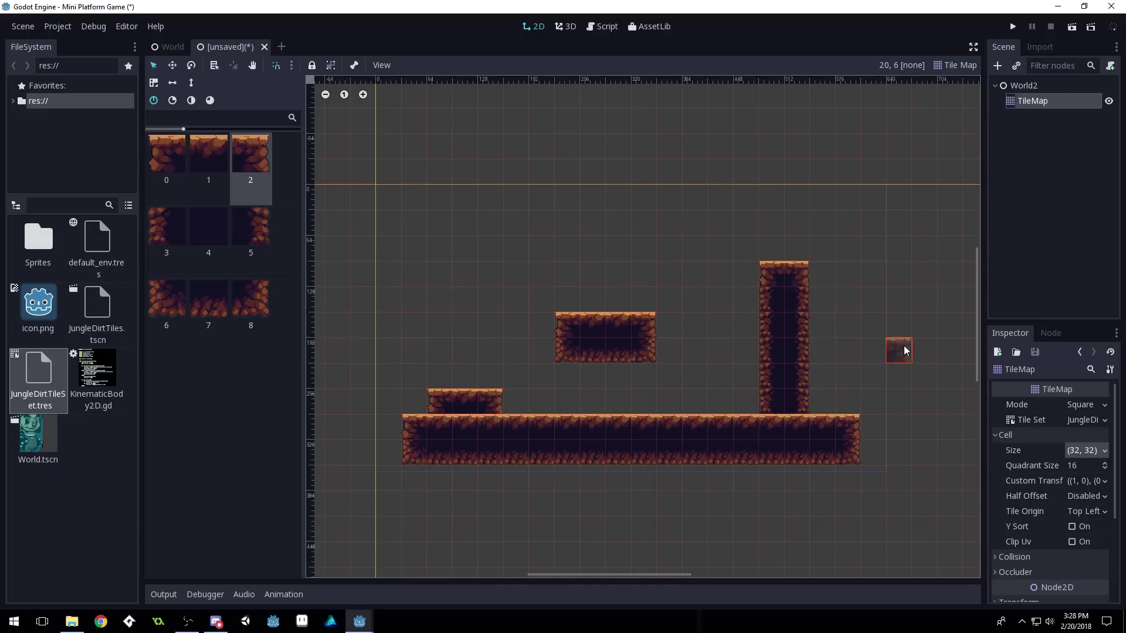
Save the scene as World2.tscn, lock the TileMap node, and recentre the view.
key("ctrl+s")
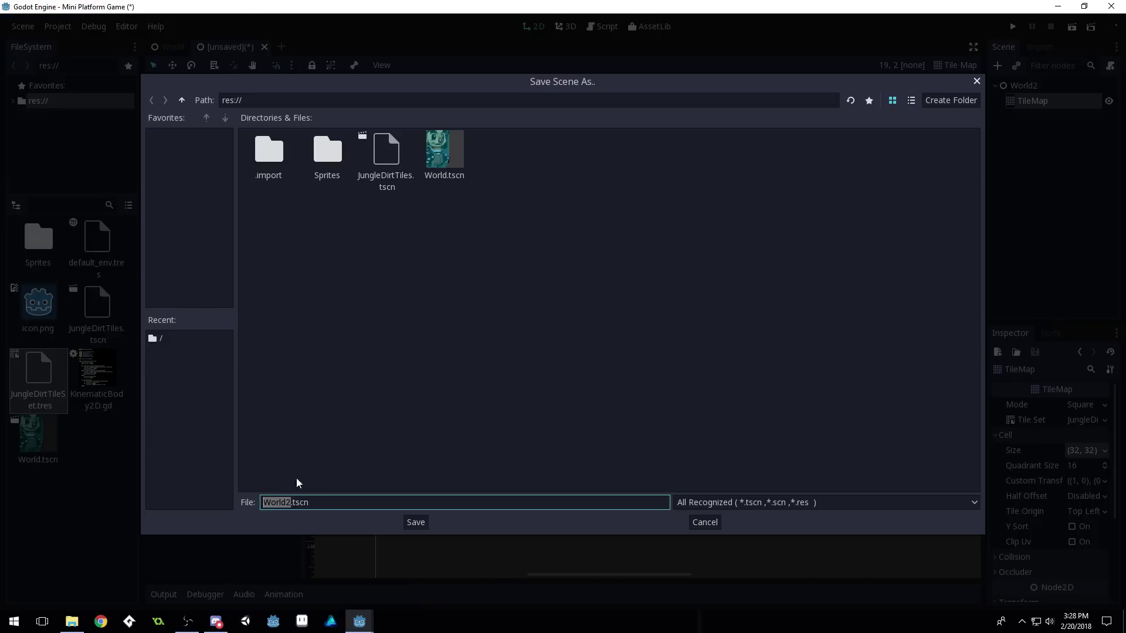
left_click(424, 524)
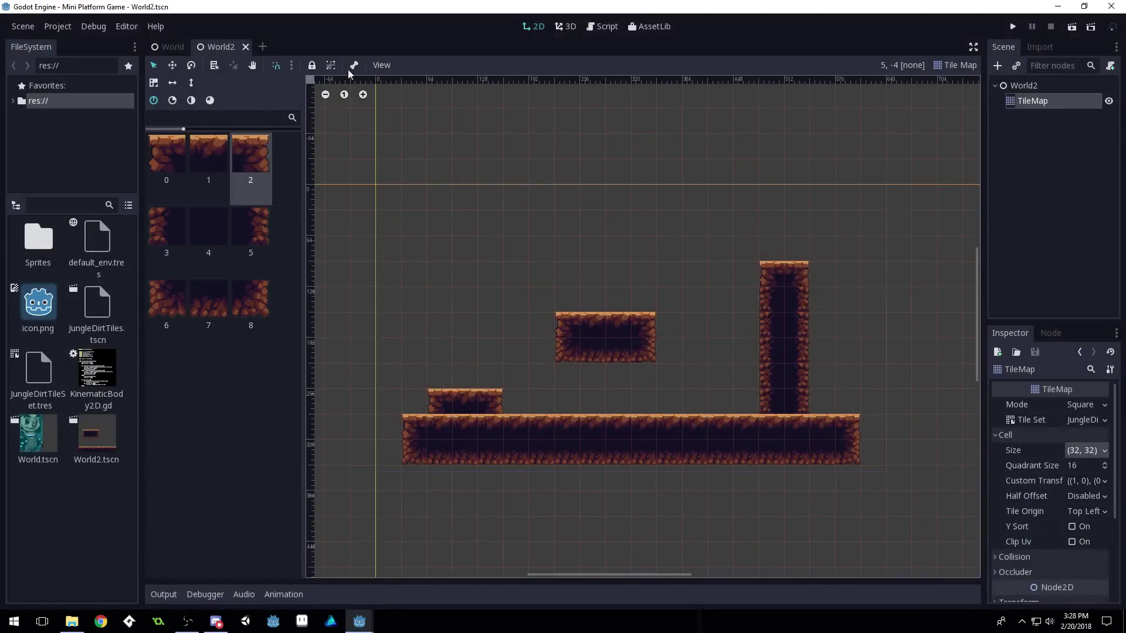
left_click(312, 66)
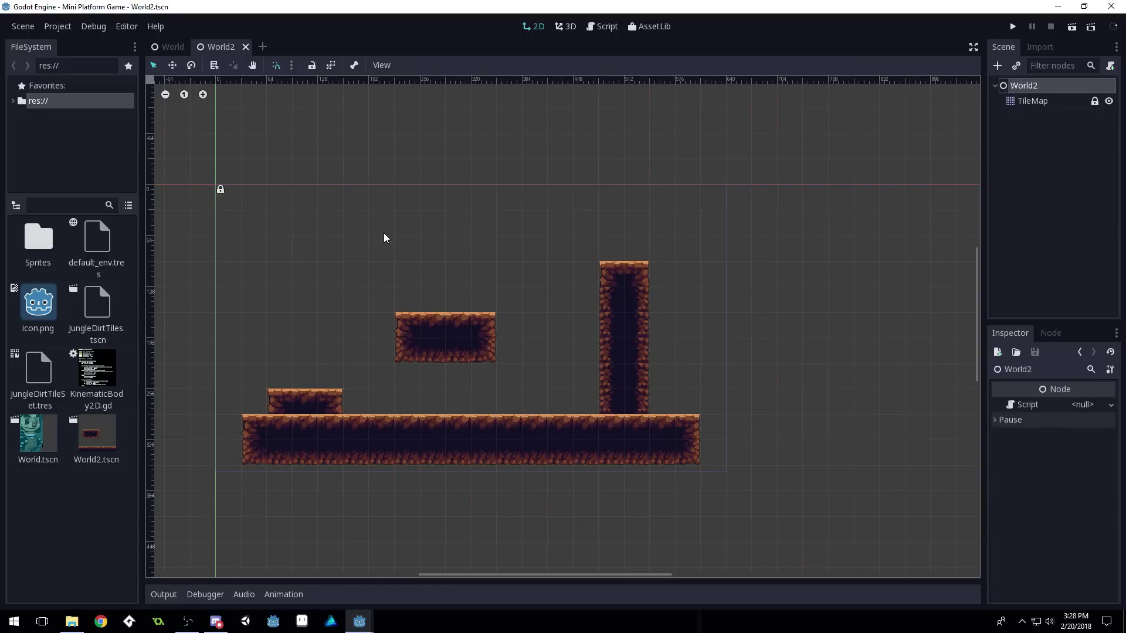
left_click(327, 254)
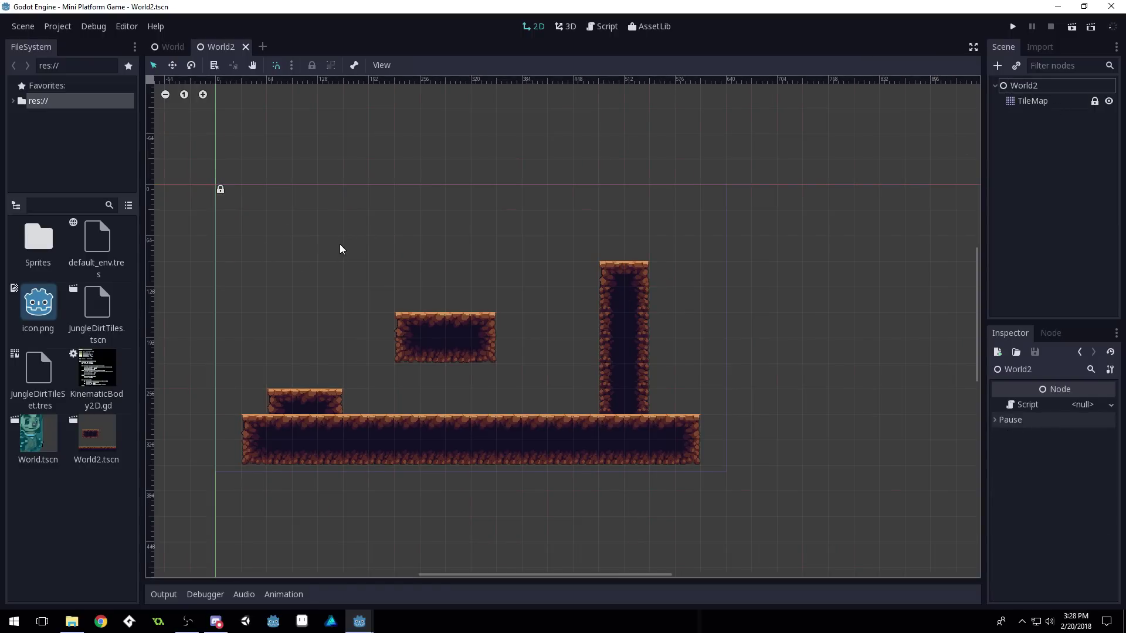
middle_click_drag(336, 257, 462, 280)
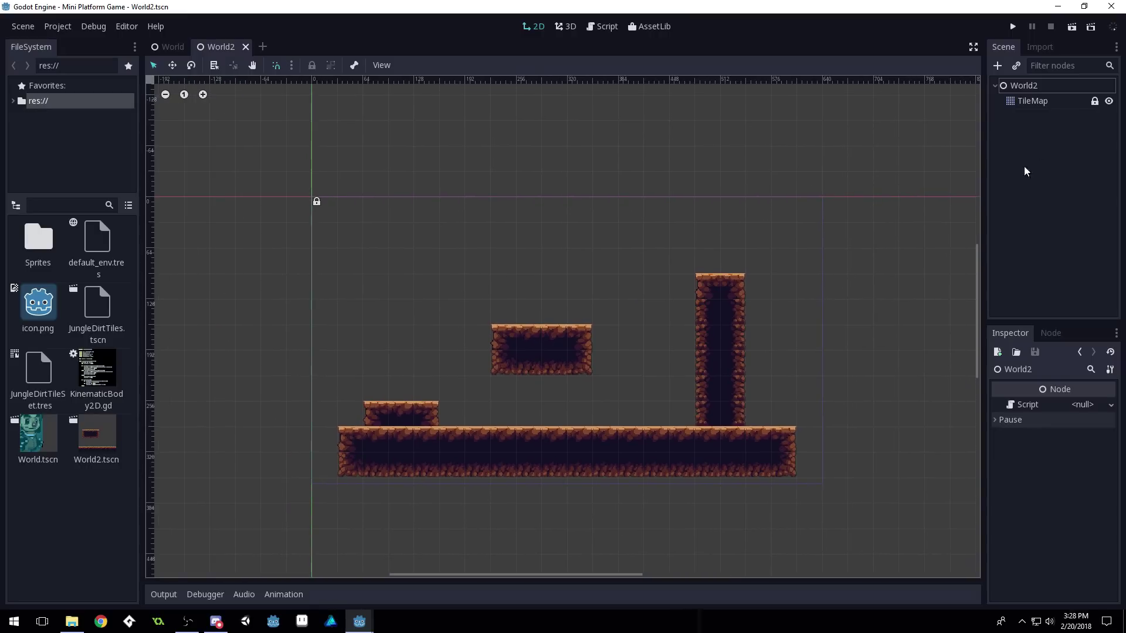